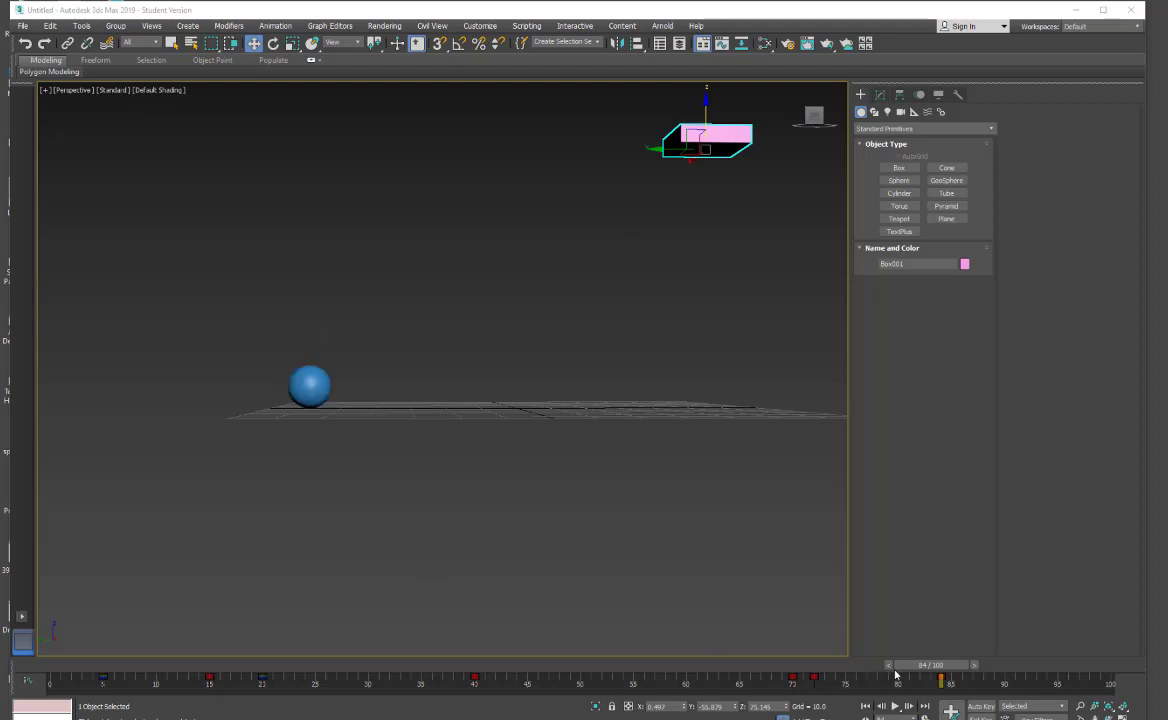
Scrub the timeline to preview the pink box sliding sideways, with Select and Move active.
drag(914, 666, 8, 657)
key(w)
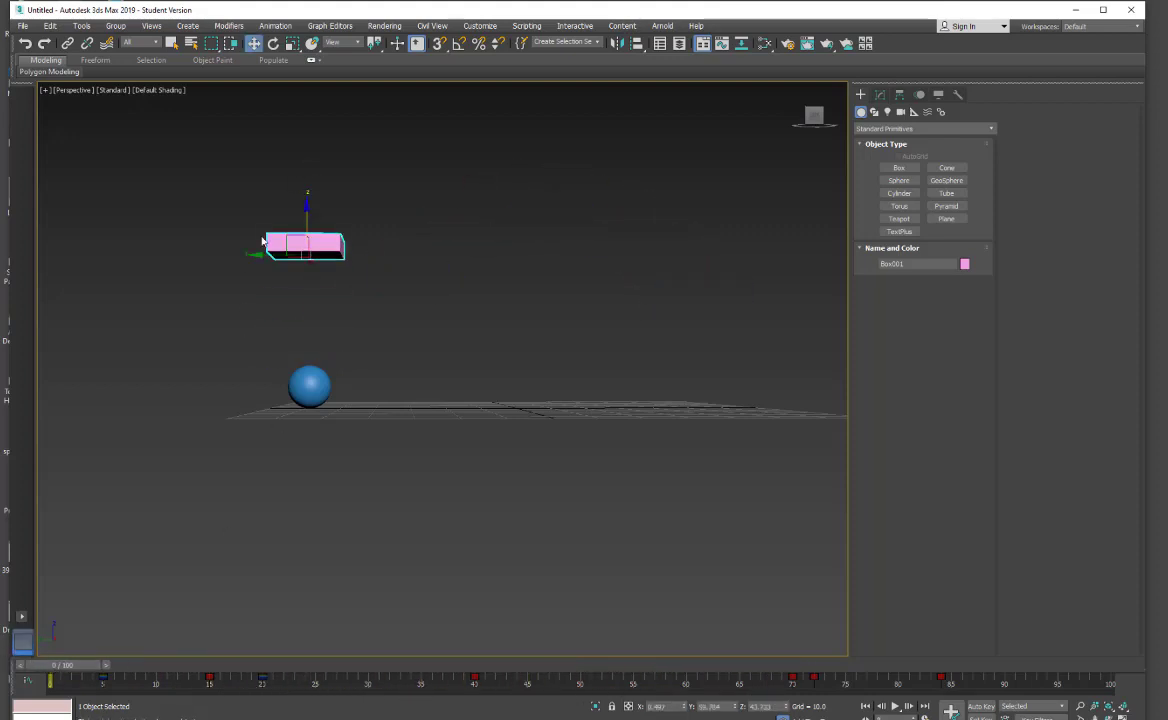
drag(76, 668, 57, 636)
Select the blue sphere and show its Motion panel controllers with the Transform track highlighted.
click(299, 383)
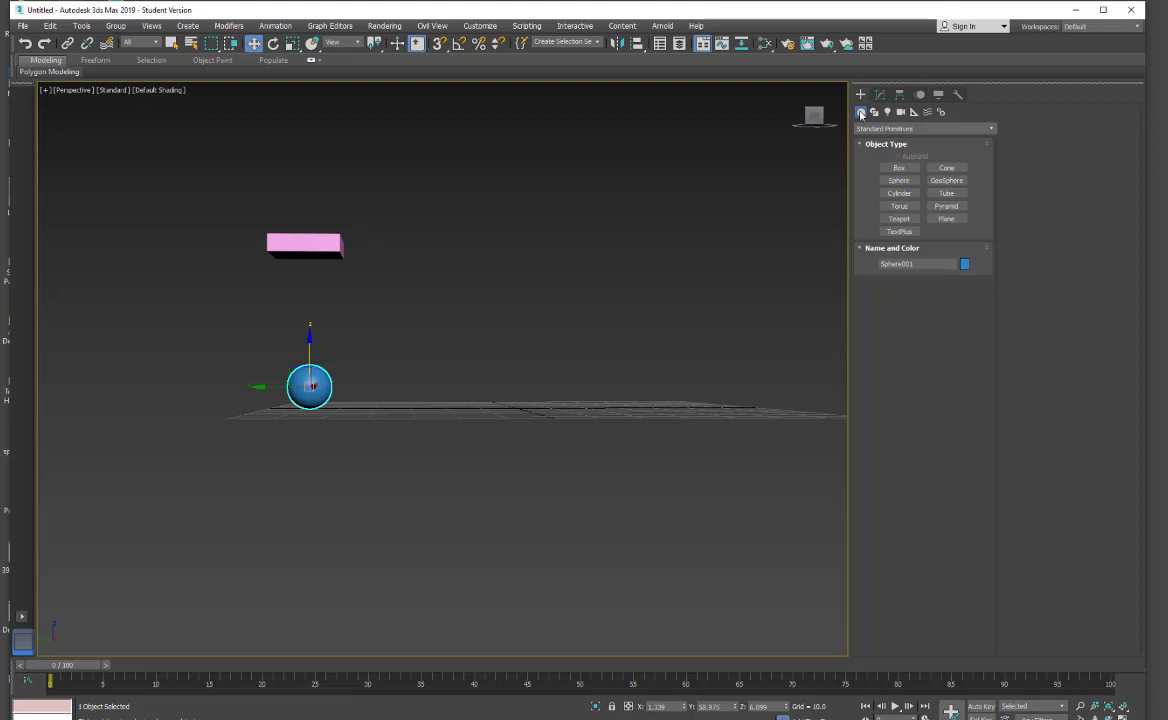
click(918, 95)
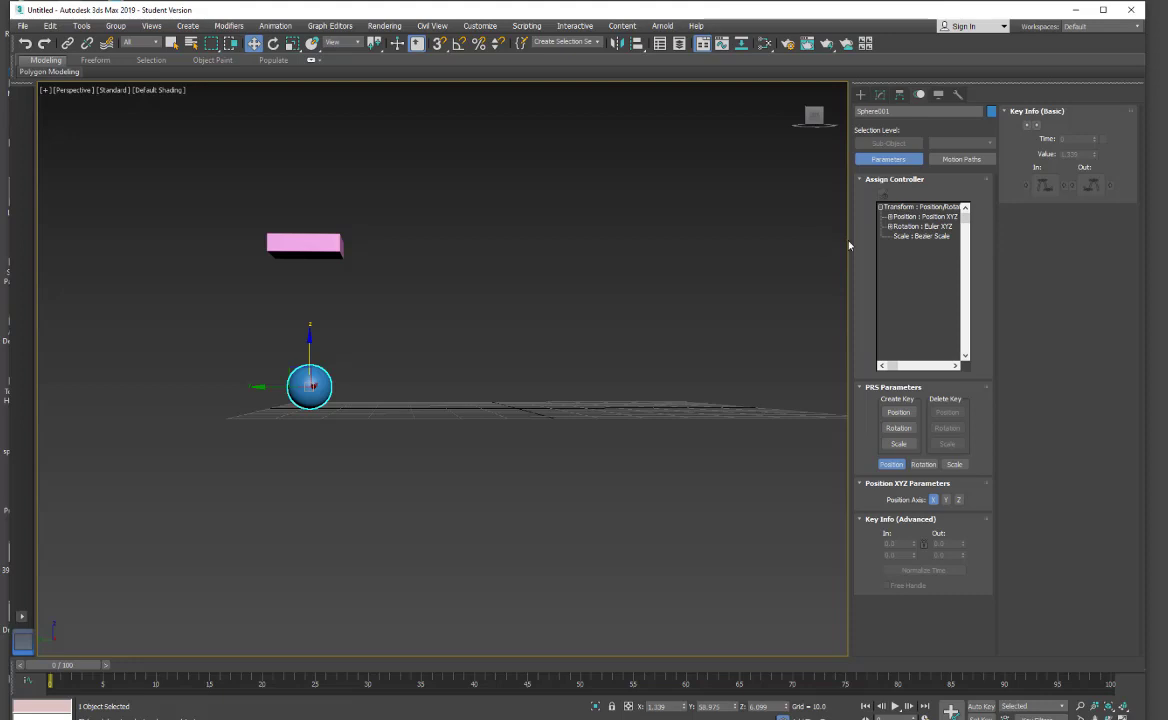
drag(847, 240, 805, 238)
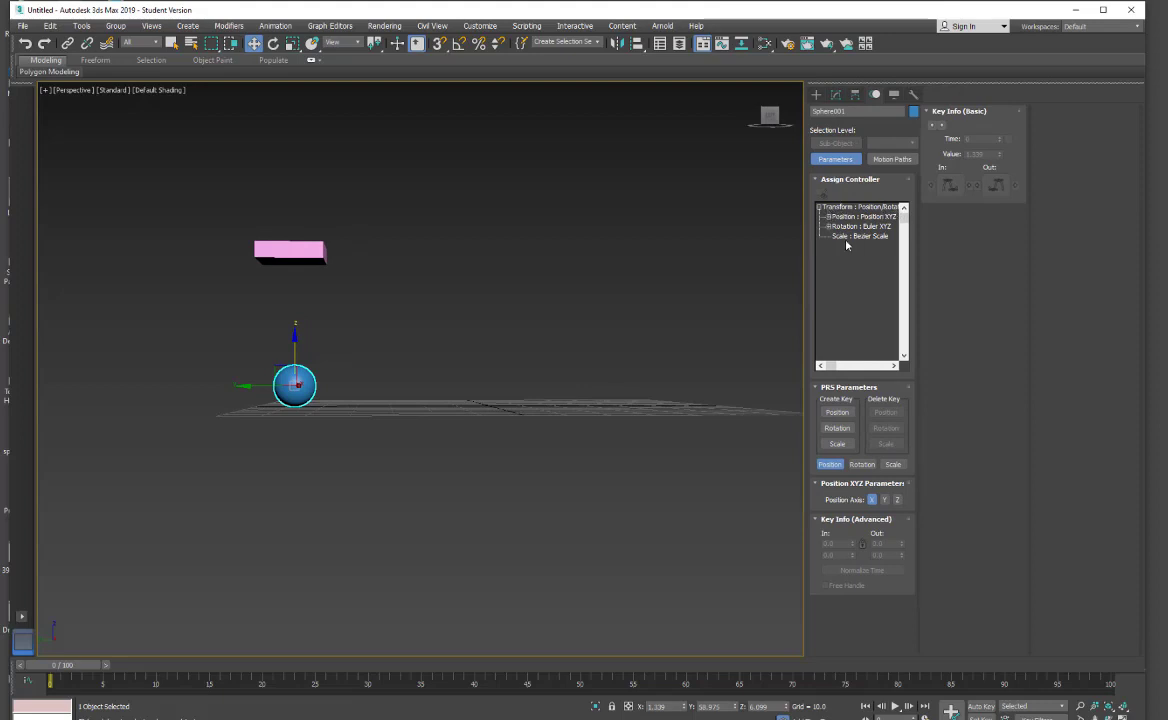
click(848, 207)
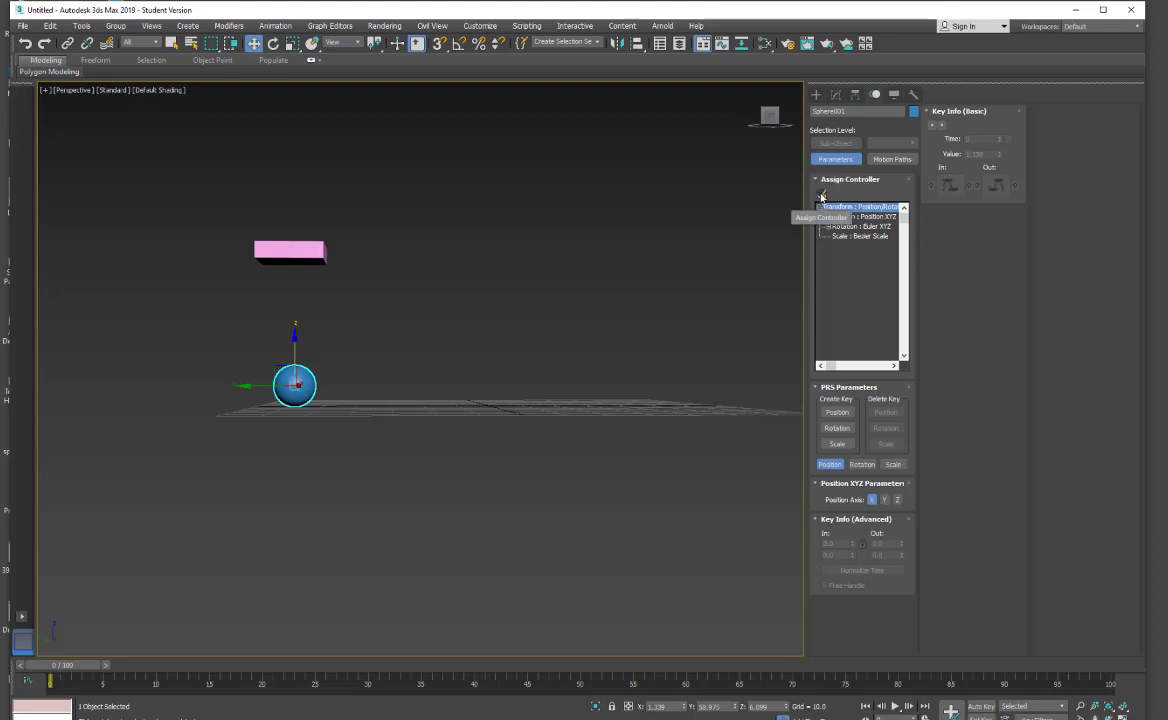
Assign Link Constraint as the sphere's Transform controller.
click(821, 195)
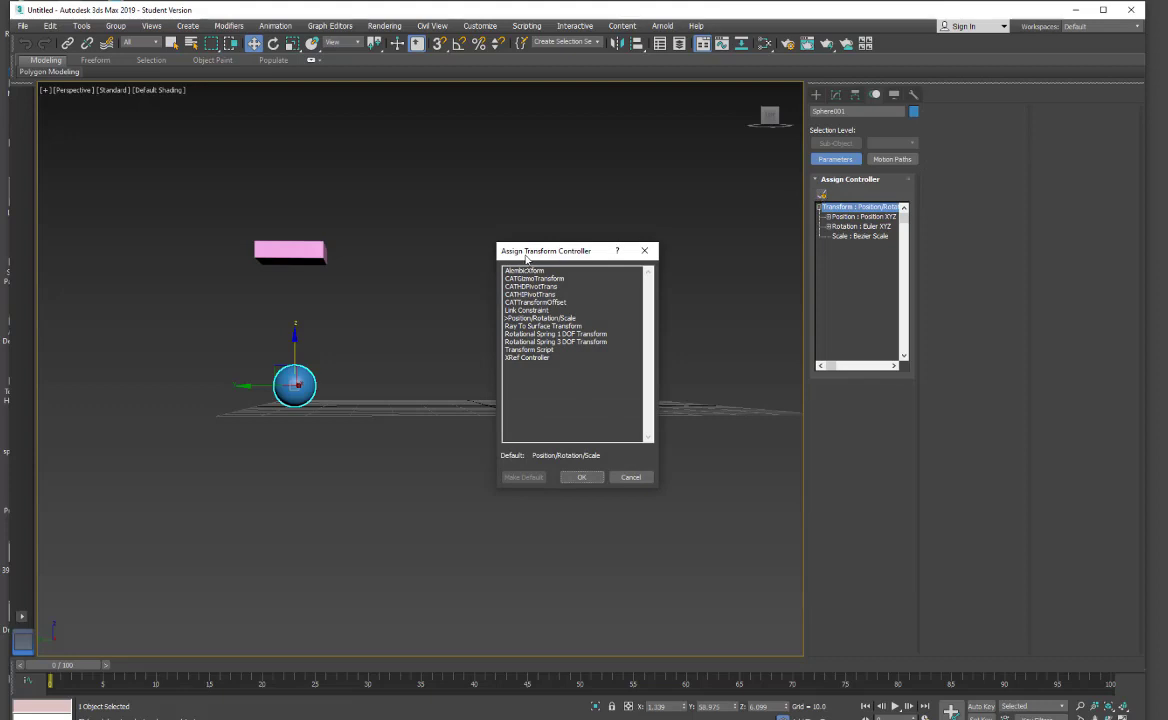
drag(526, 258, 590, 121)
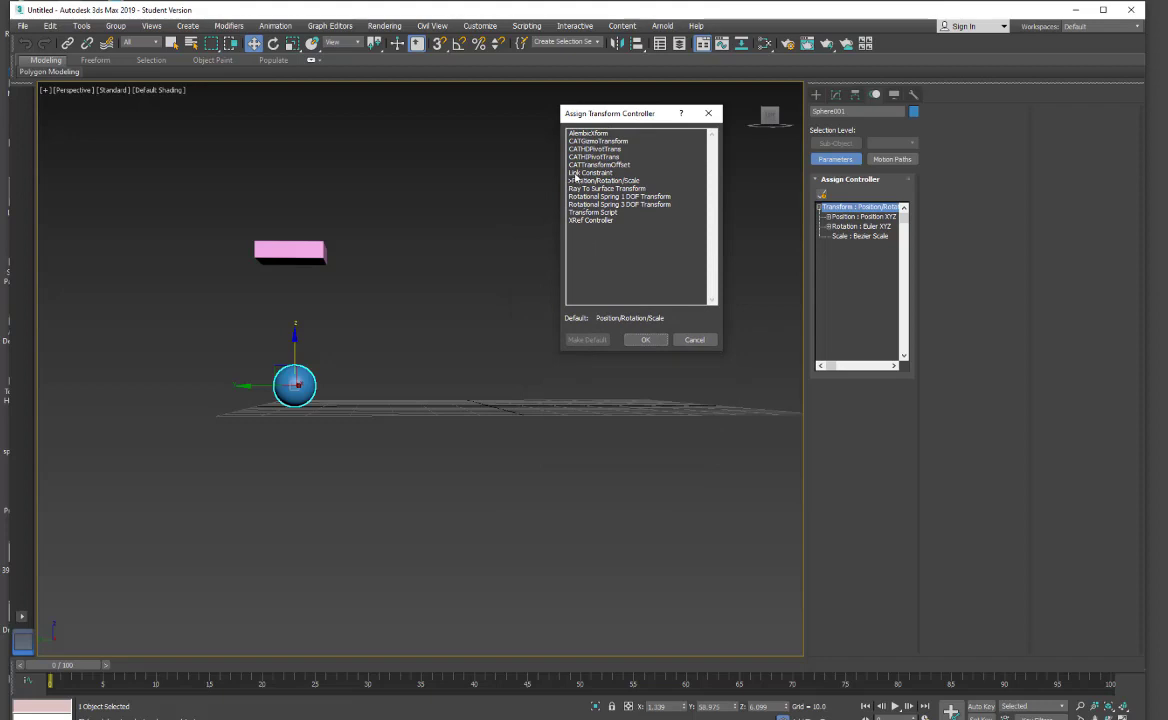
click(575, 173)
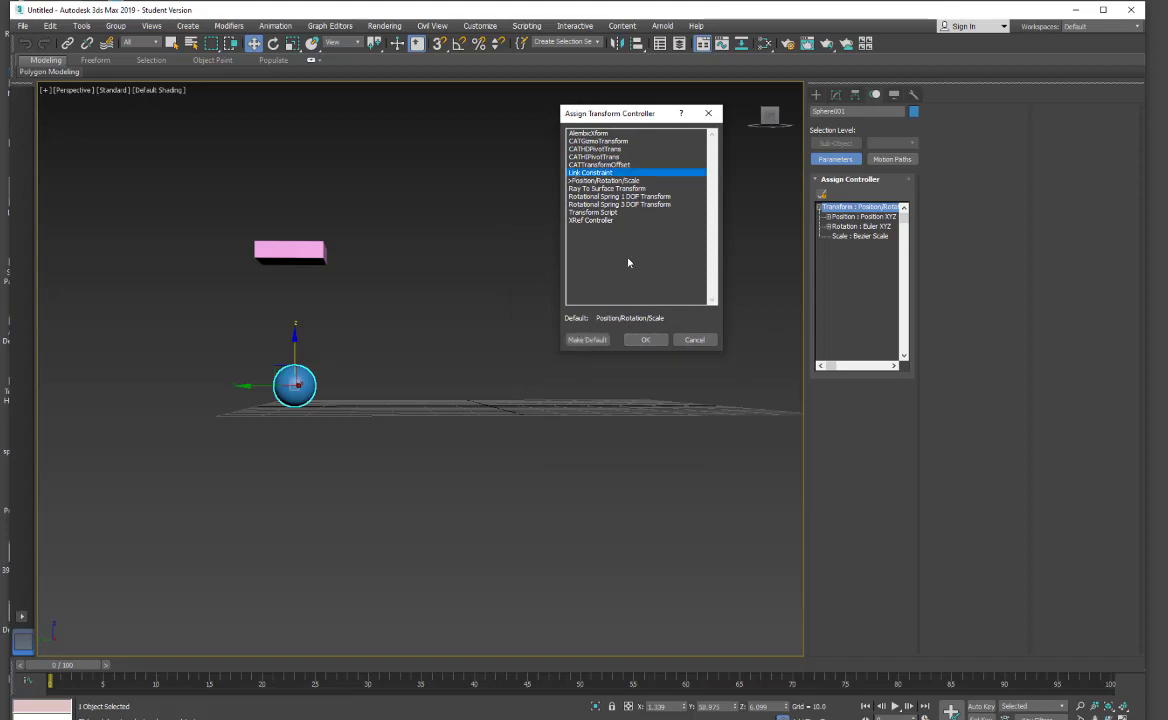
click(643, 340)
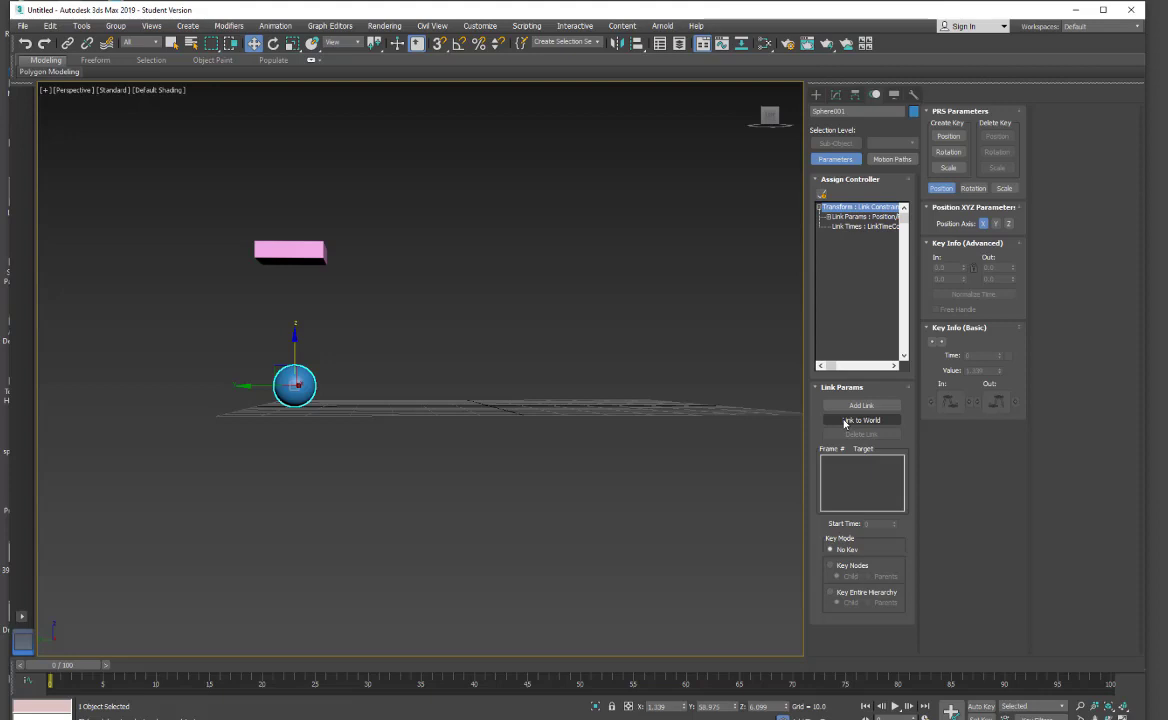
Link the sphere to the World at frame 0.
drag(69, 669, 226, 683)
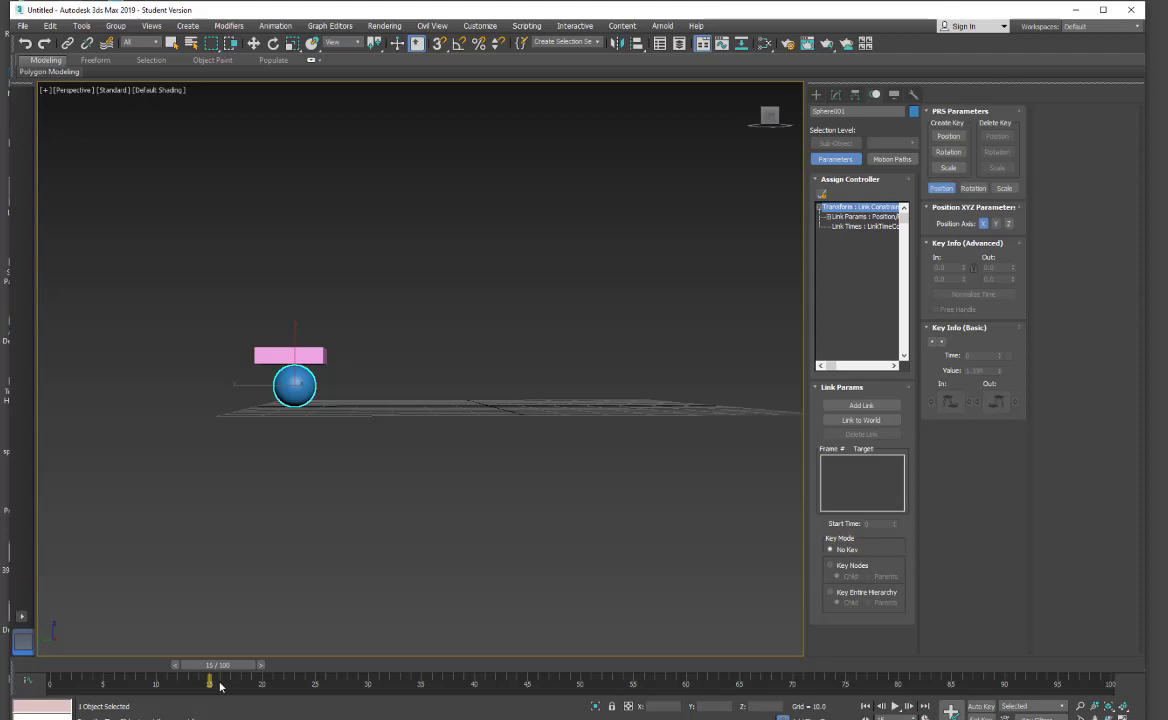
drag(228, 686, 50, 684)
key(w)
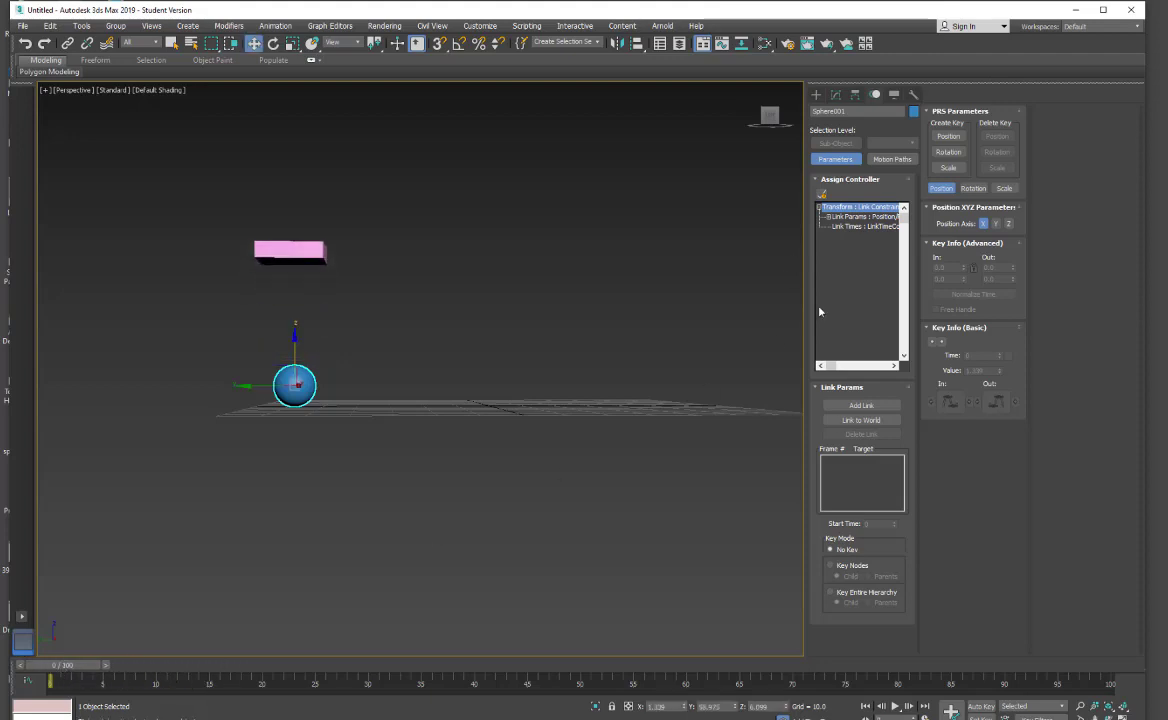
click(861, 420)
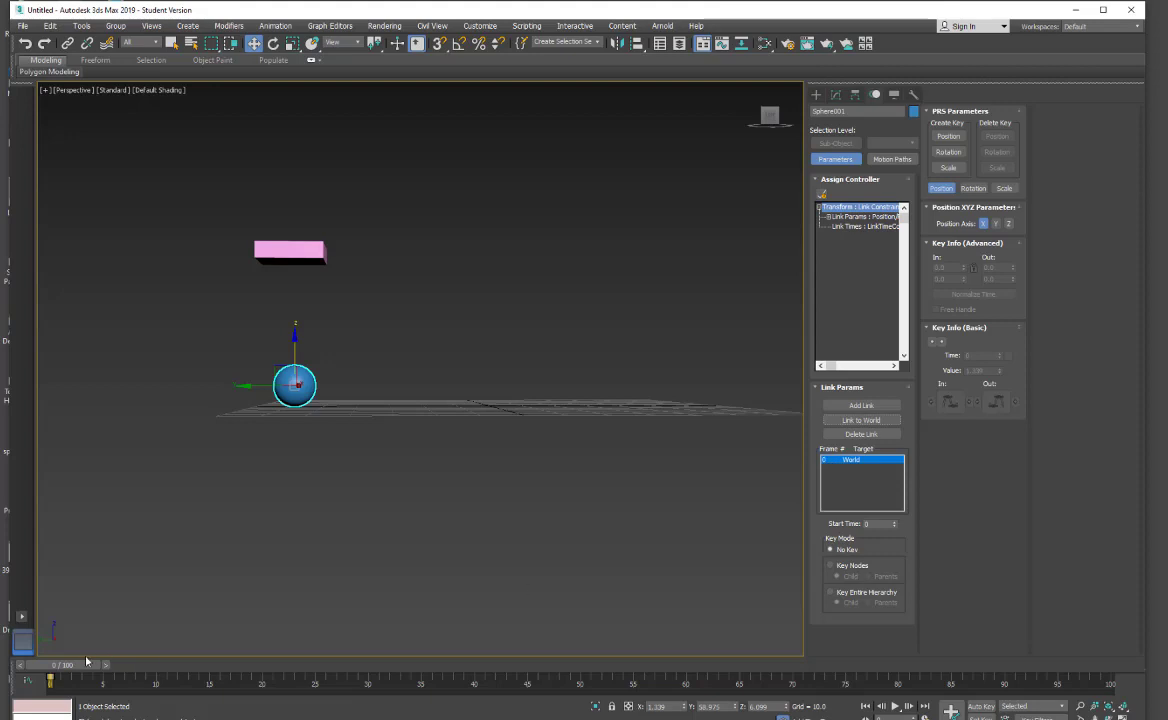
Add a second World link entry for the sphere at frame 14.
drag(60, 665, 216, 676)
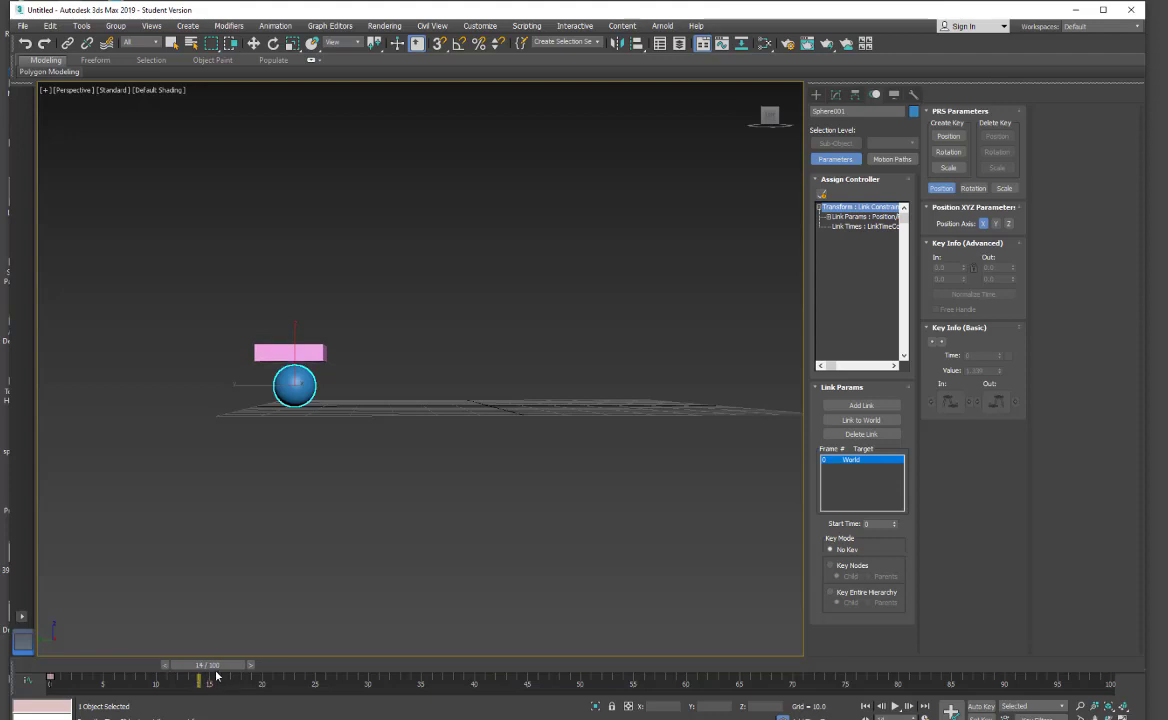
key(w)
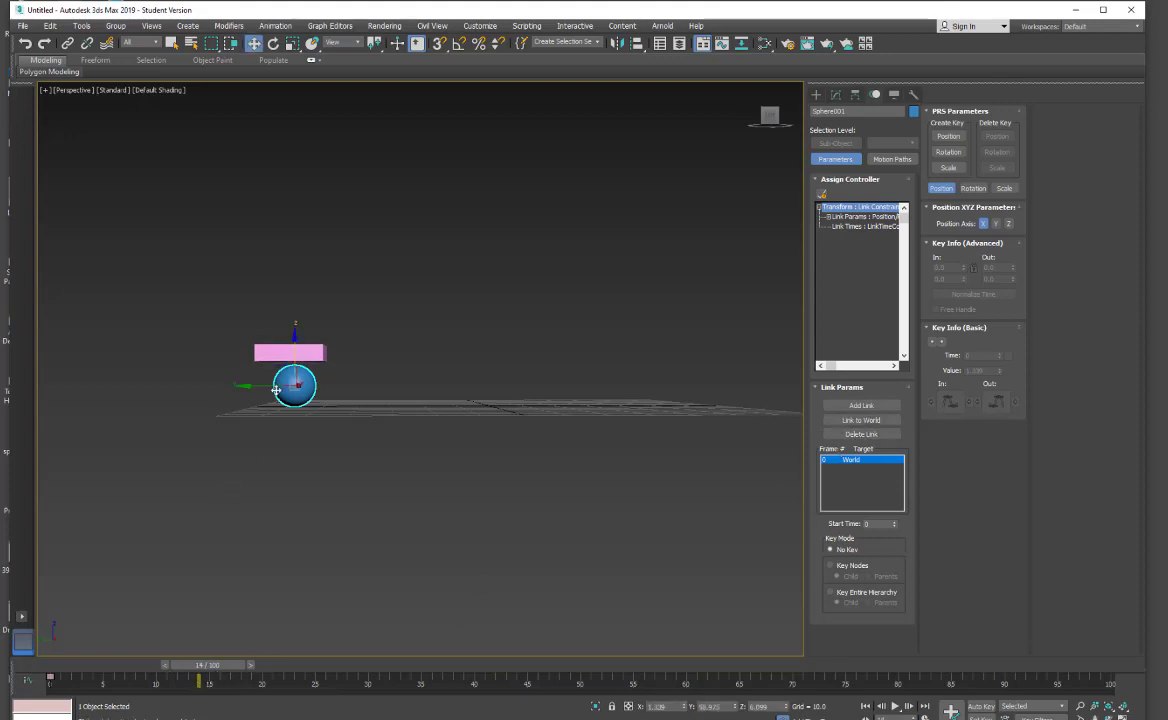
click(840, 421)
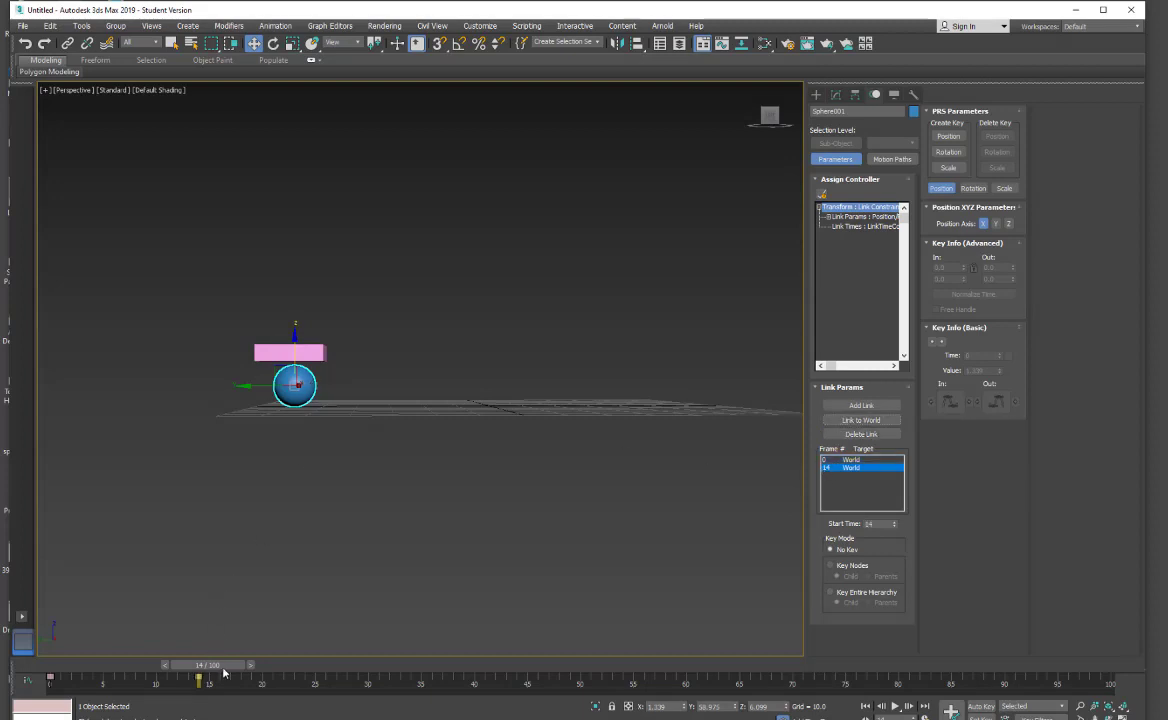
drag(224, 670, 234, 670)
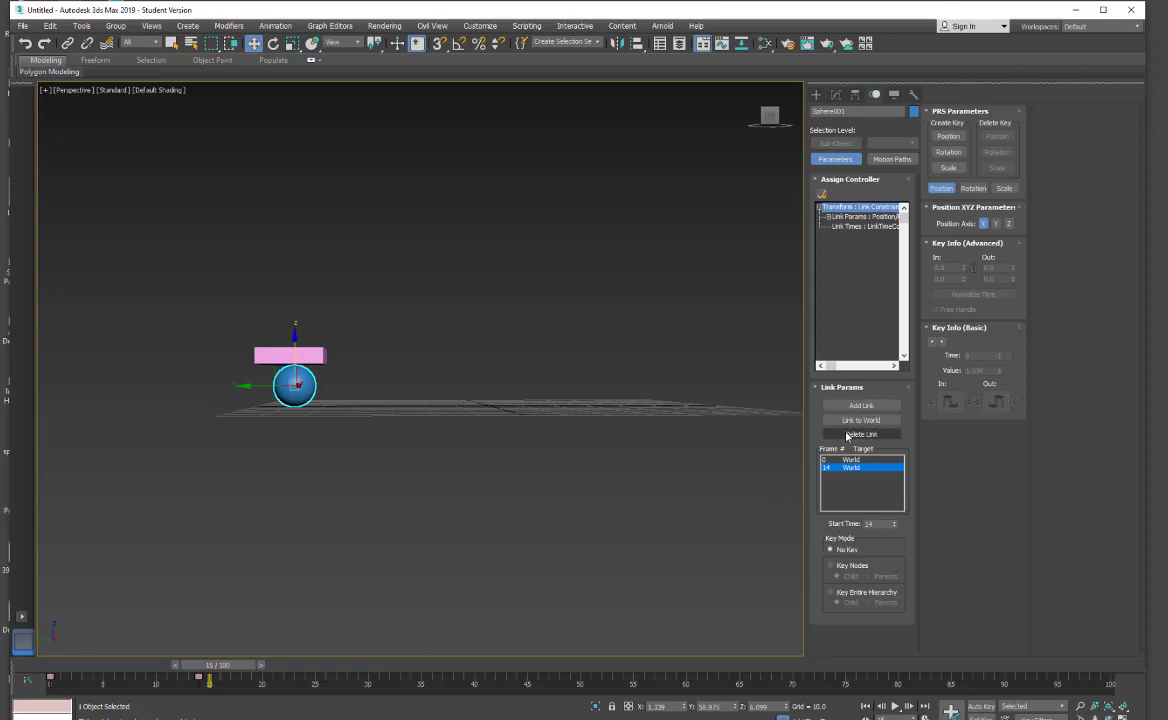
Add a frame-15 link targeting Box001 and scrub to confirm the sphere follows the box.
click(860, 405)
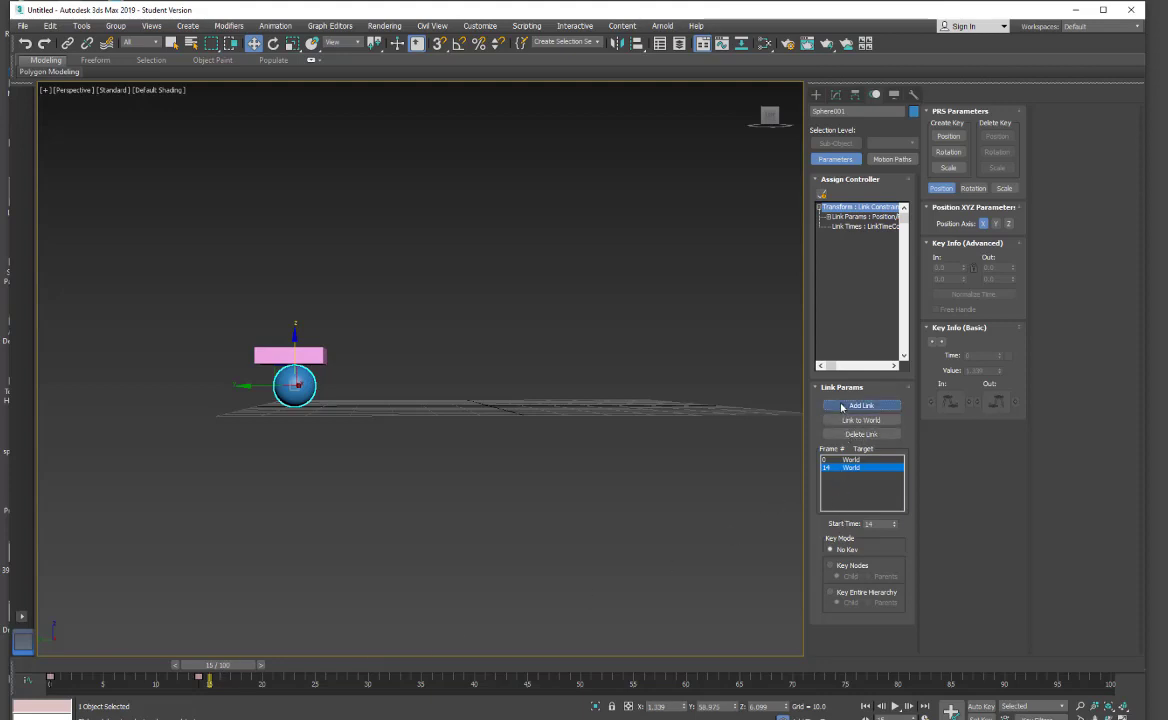
click(306, 355)
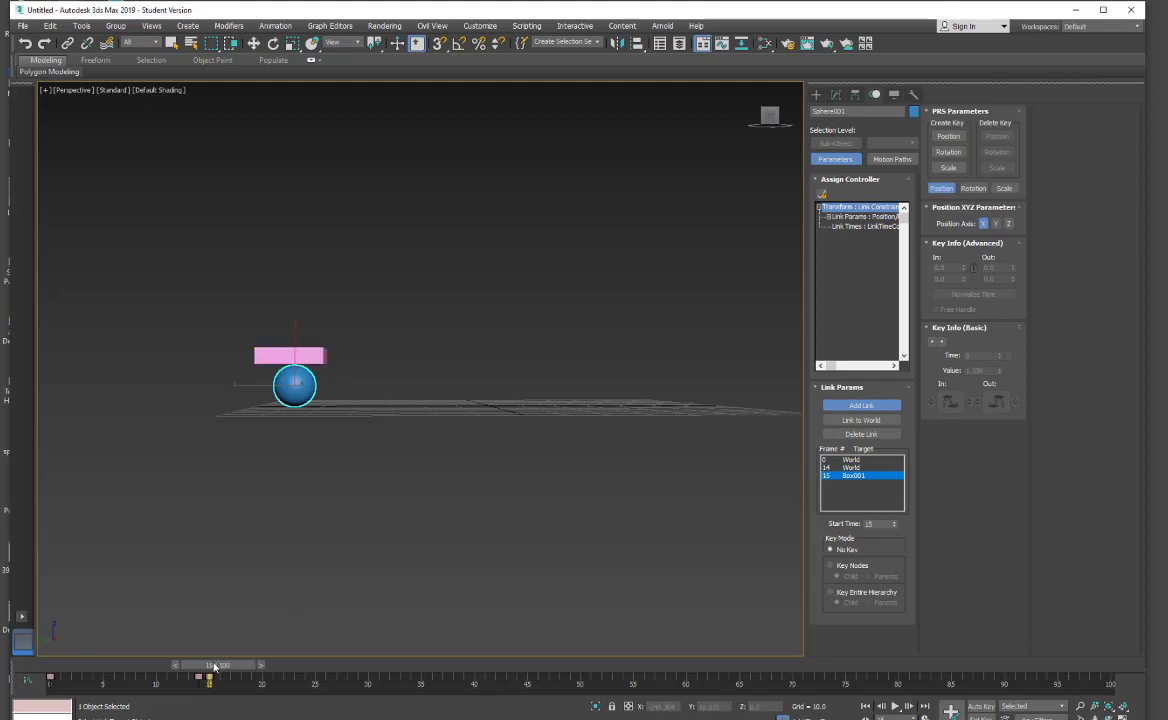
drag(219, 668, 770, 688)
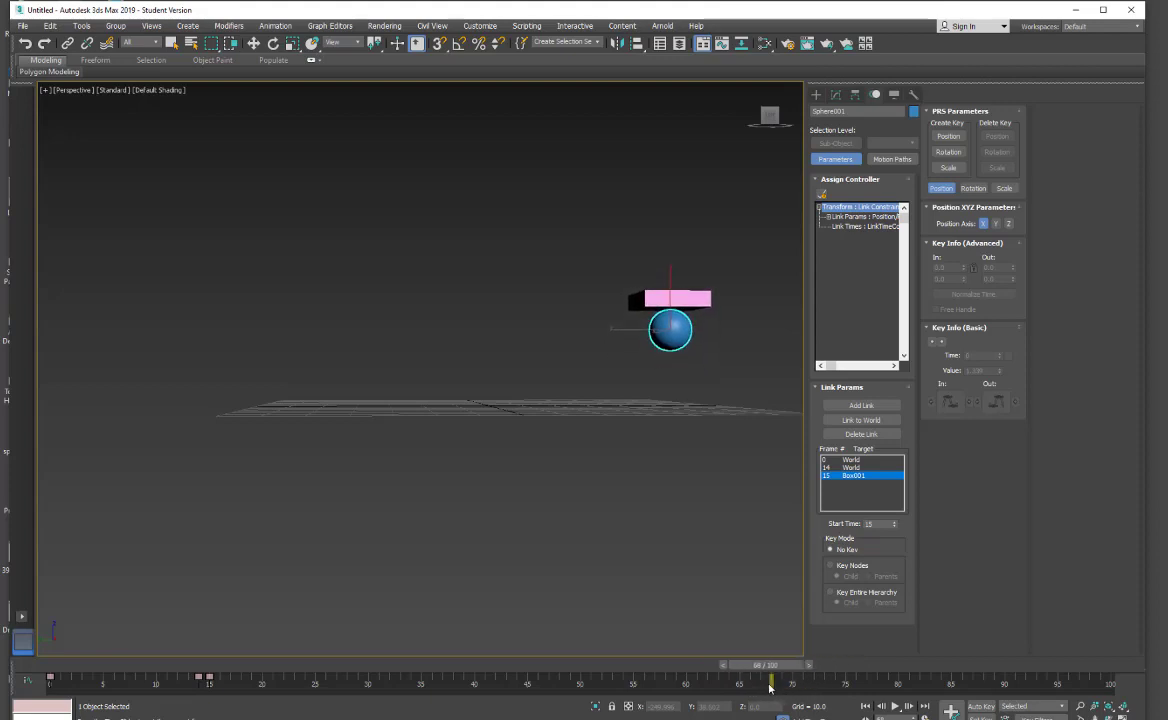
Add a Box001 link at frame 68 and a World link at frame 69.
click(861, 405)
click(696, 299)
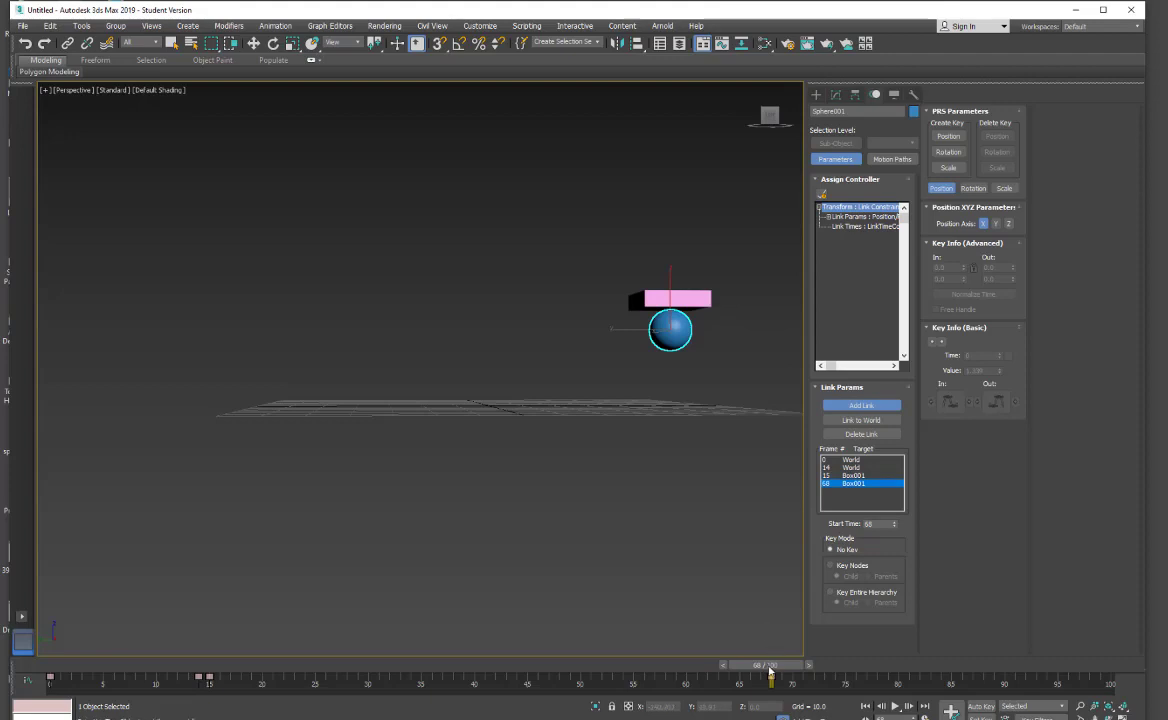
drag(770, 673, 781, 673)
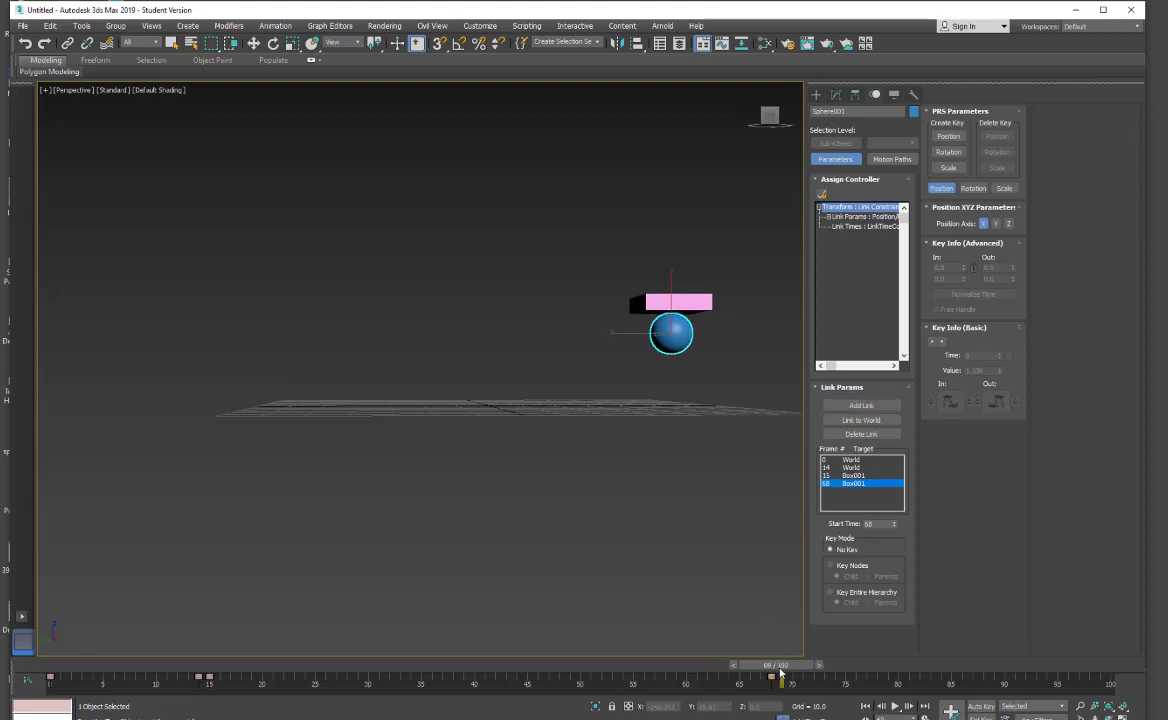
click(848, 421)
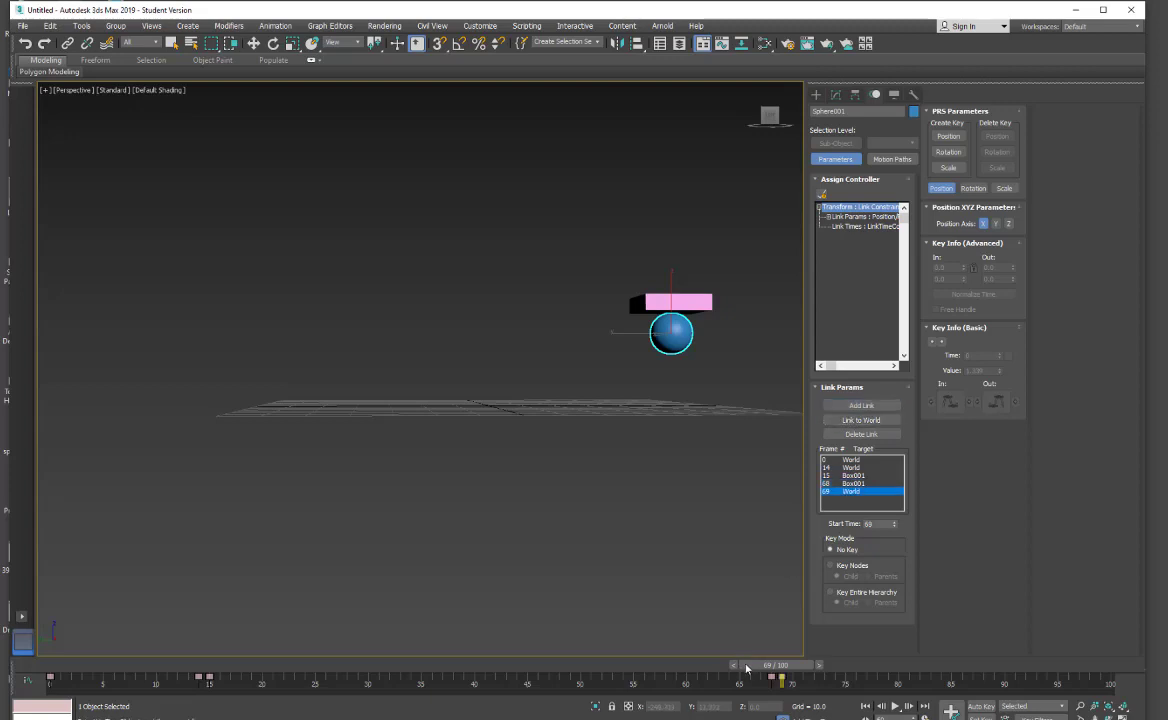
drag(775, 665, 792, 691)
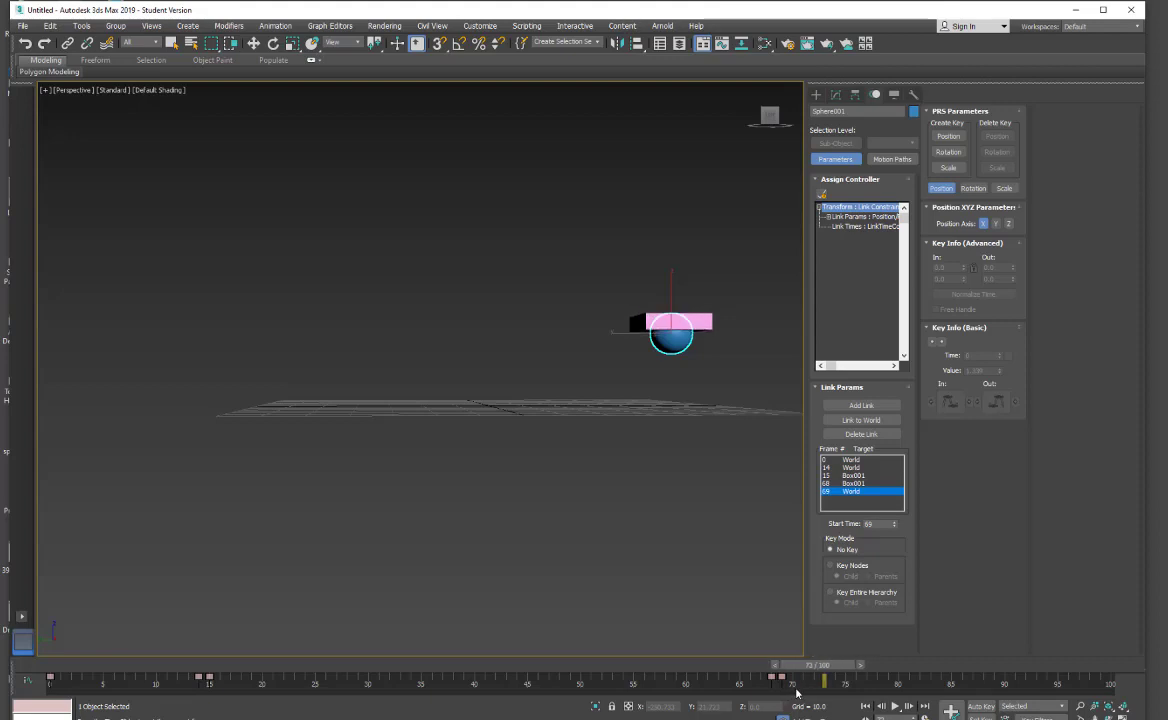
With Auto Key on, key the sphere on the ground at frame 73 and under the box at frame 70.
click(981, 706)
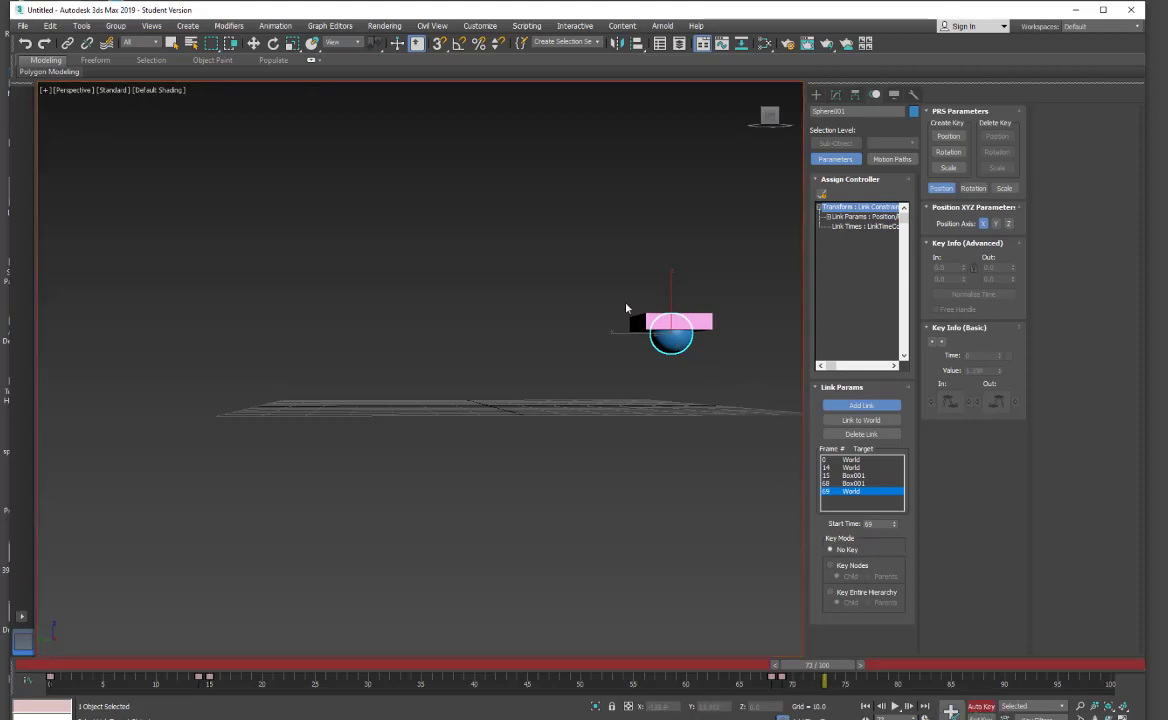
key(w)
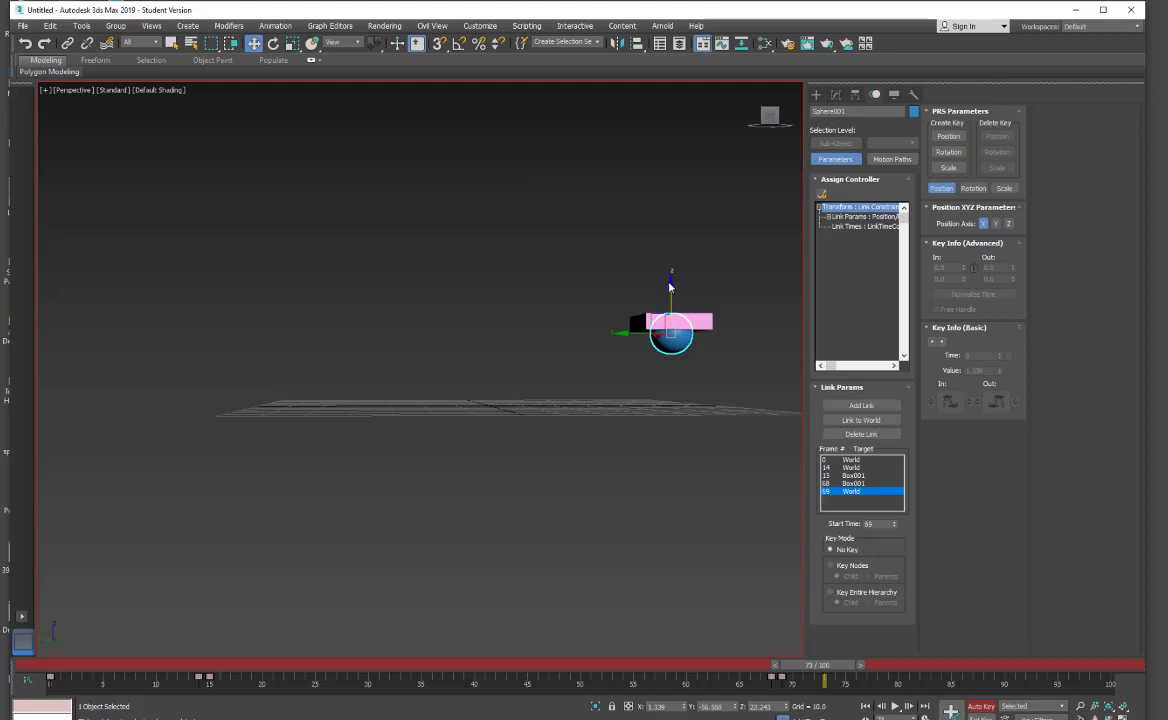
drag(672, 284, 675, 334)
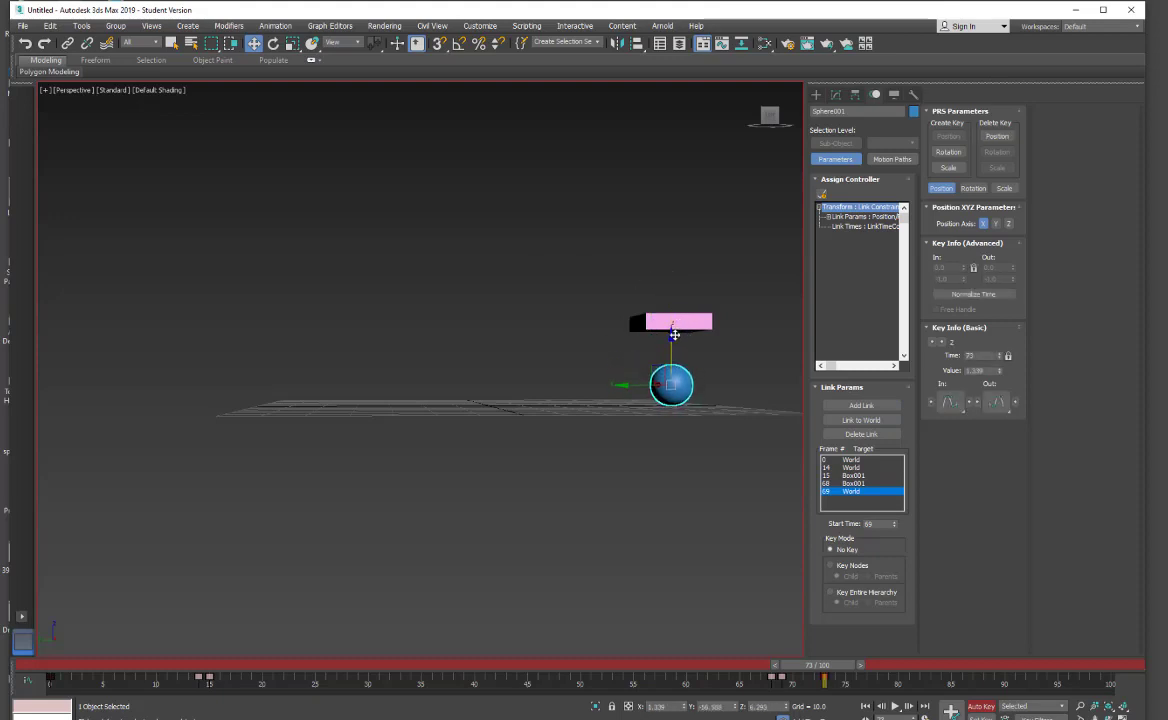
drag(820, 664, 790, 663)
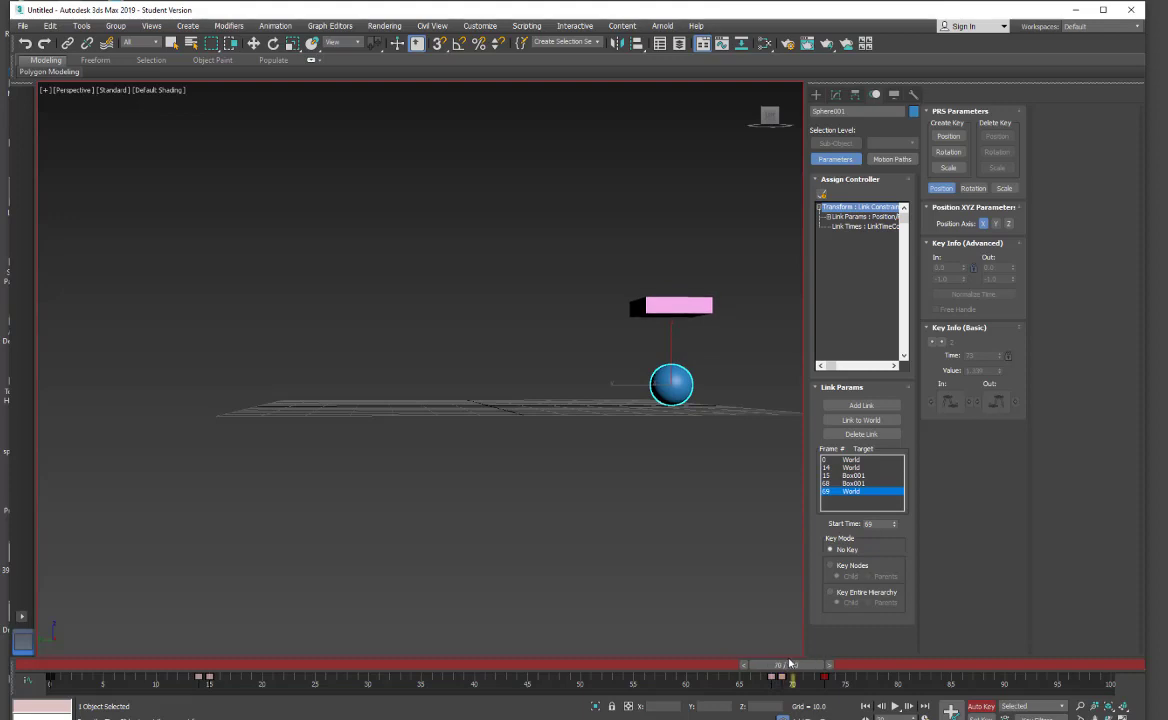
key(.)
drag(671, 348, 674, 300)
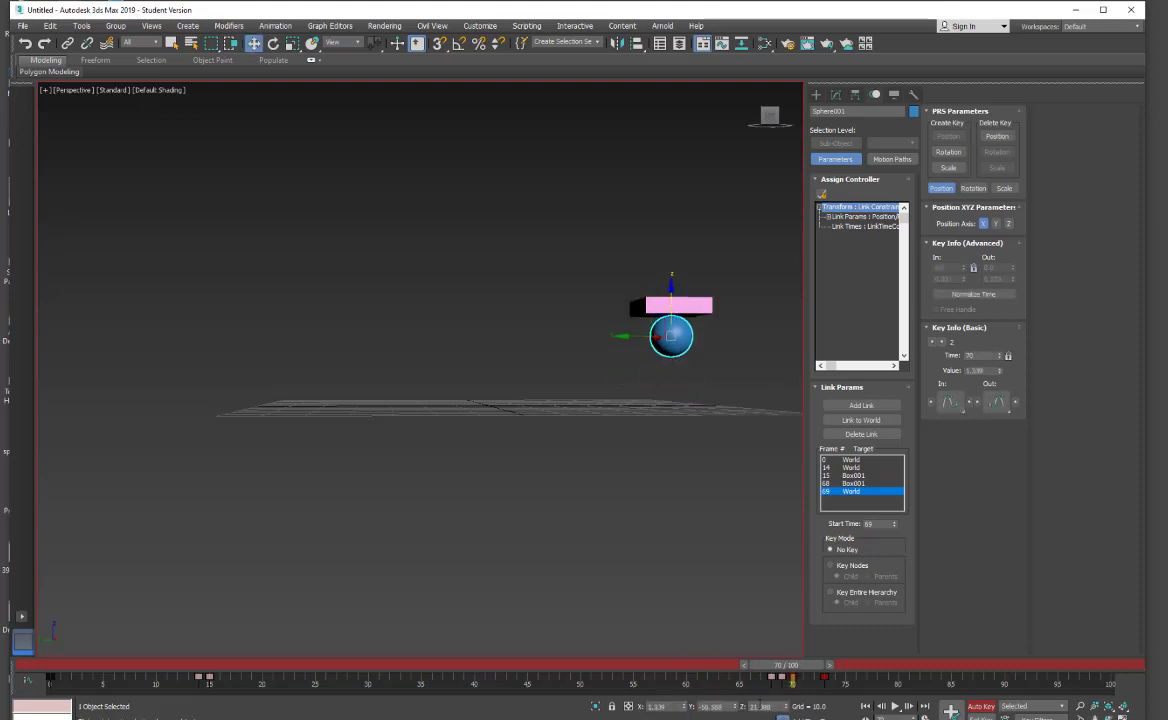